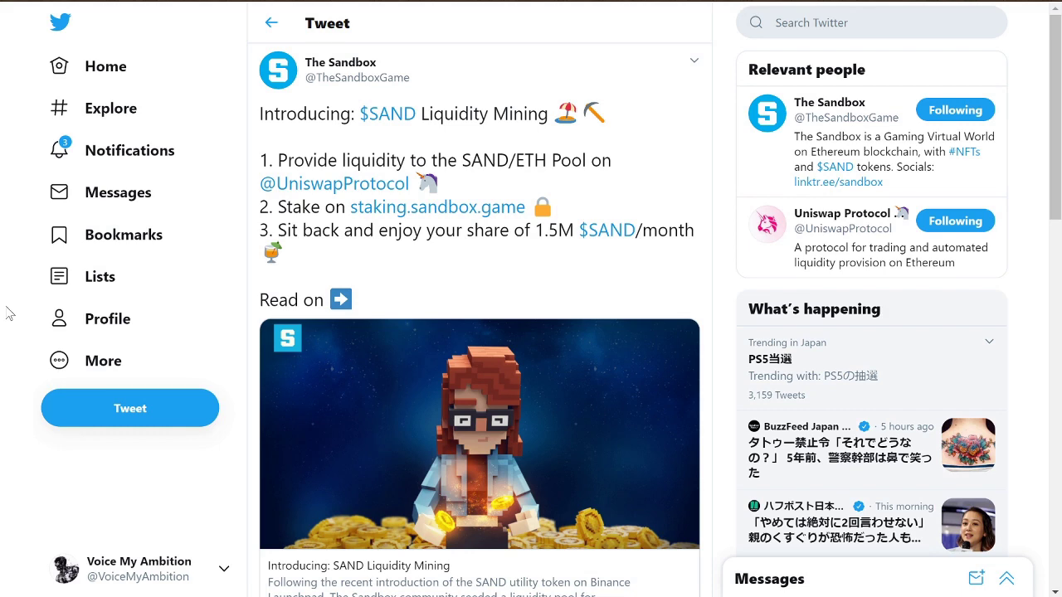
- Scroll up and down through The Sandbox's SAND Liquidity Mining tweet to read the announcement
scroll(3, 390, "down", 2)
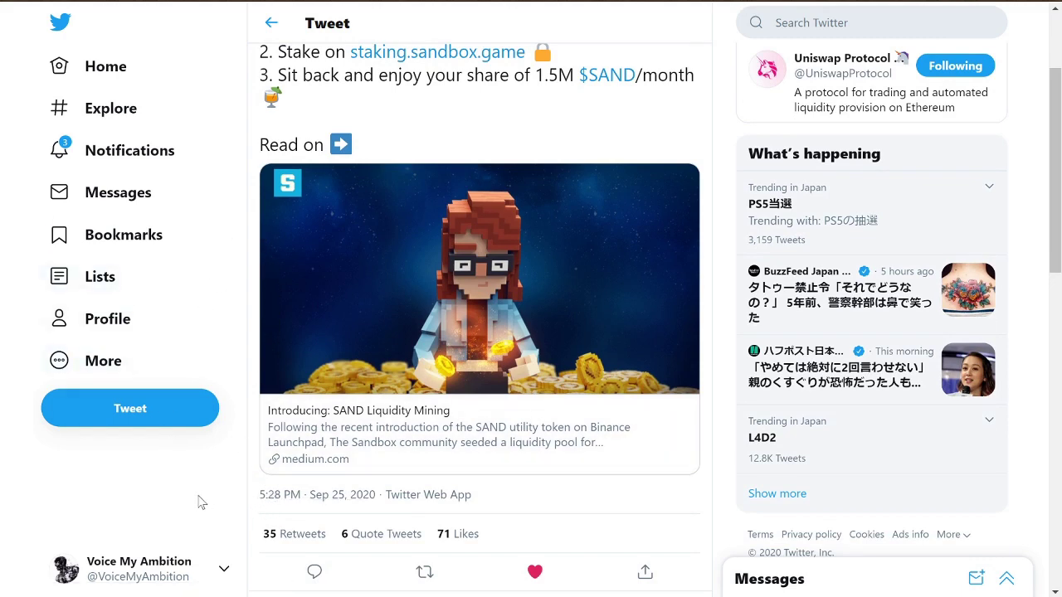
scroll(238, 439, "up", 2)
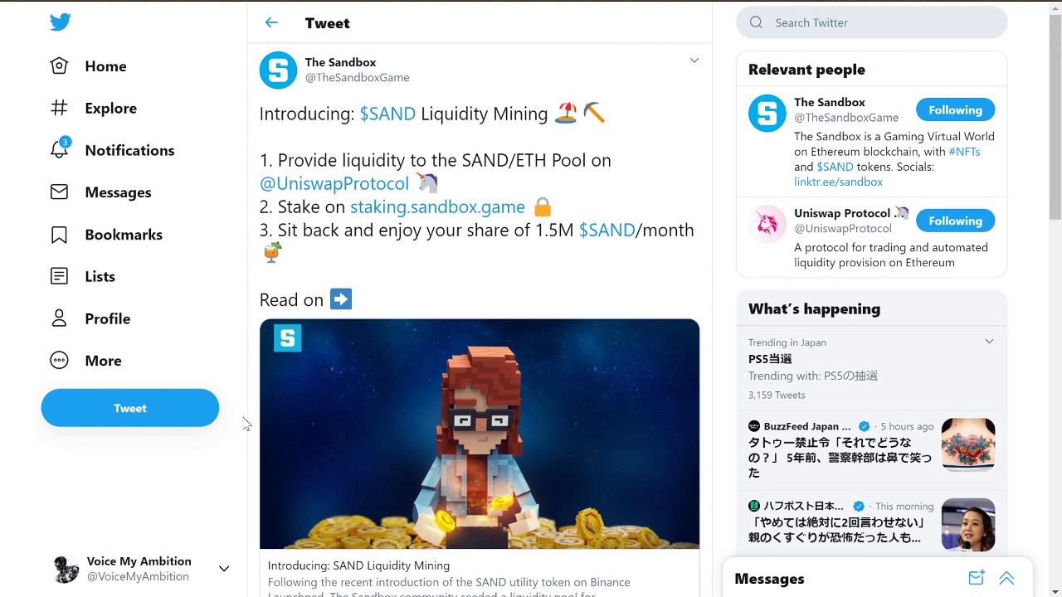
scroll(292, 395, "down", 1)
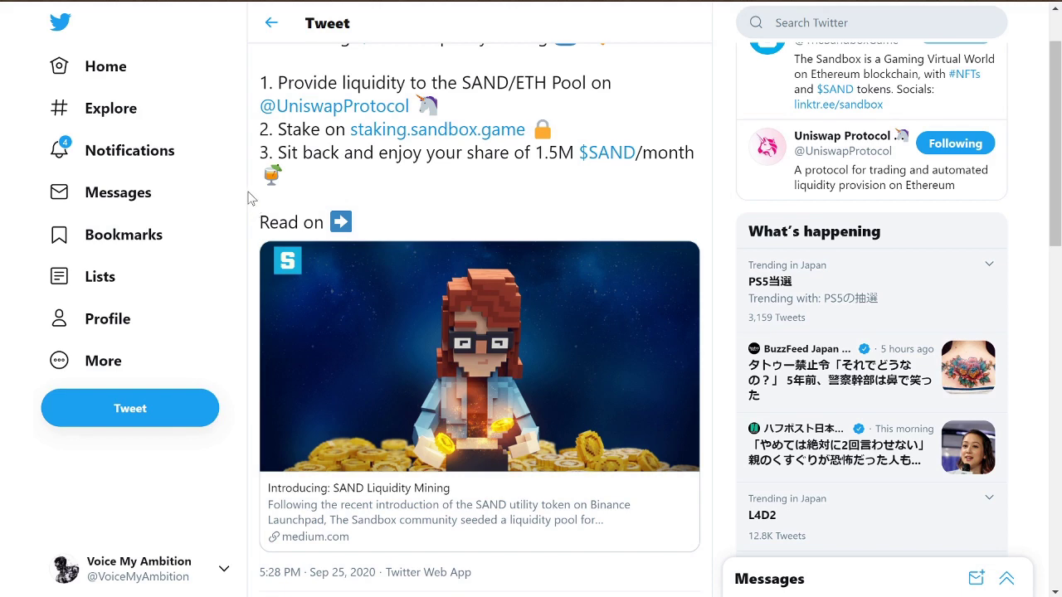
scroll(696, 178, "up", 1)
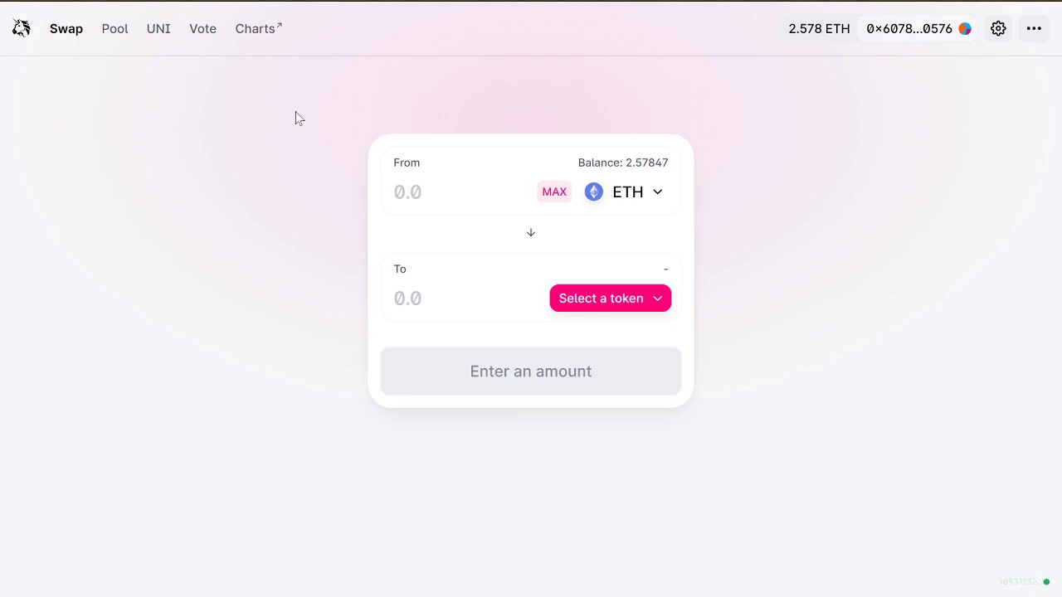
- Start a new Add Liquidity deposit pairing ETH with SAND, priced at 6883.59 SAND per ETH
left_click(115, 30)
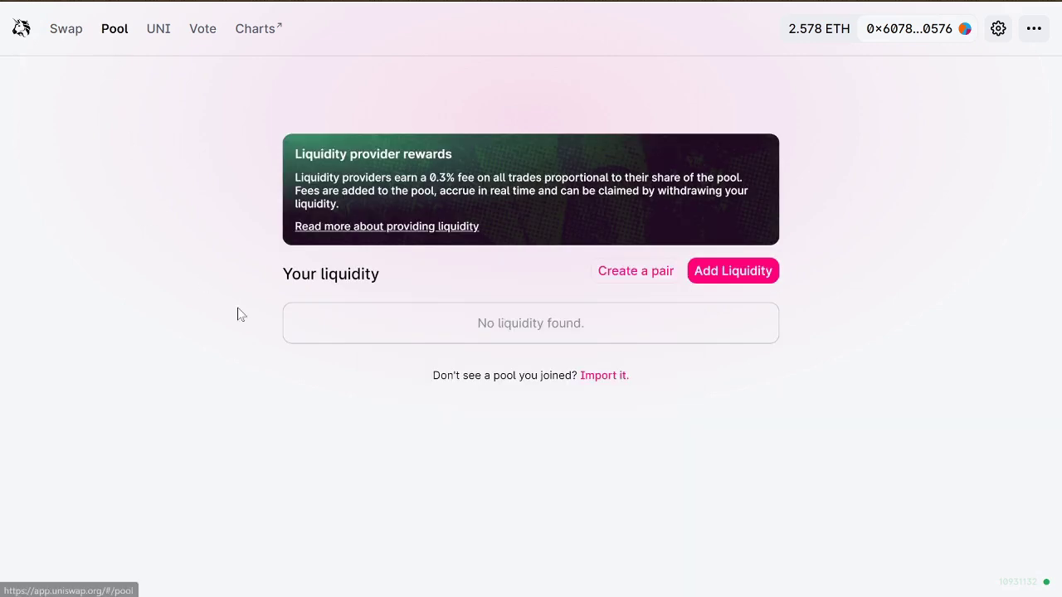
left_click(748, 277)
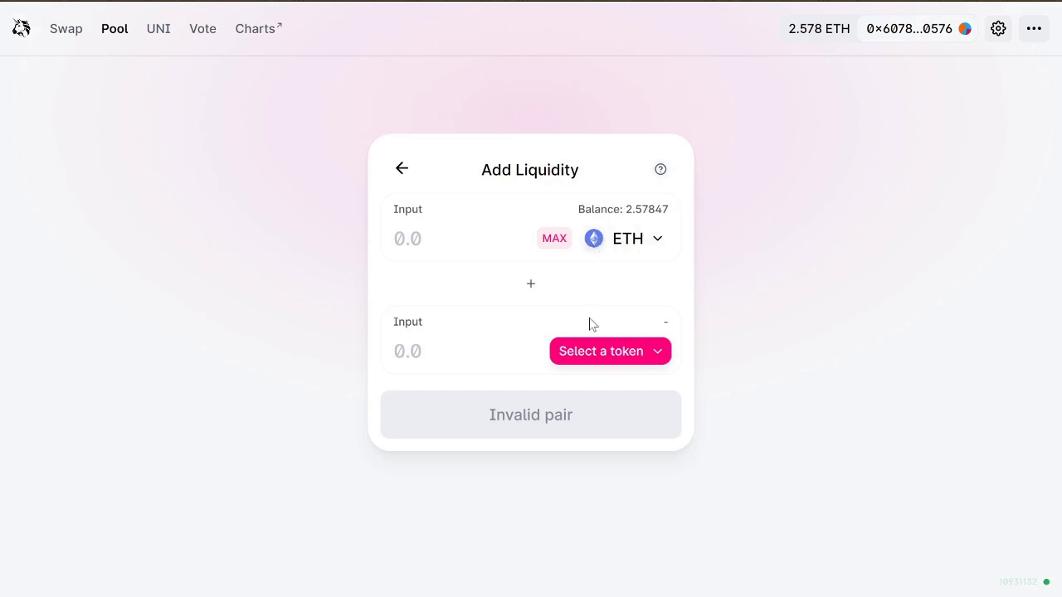
left_click(598, 351)
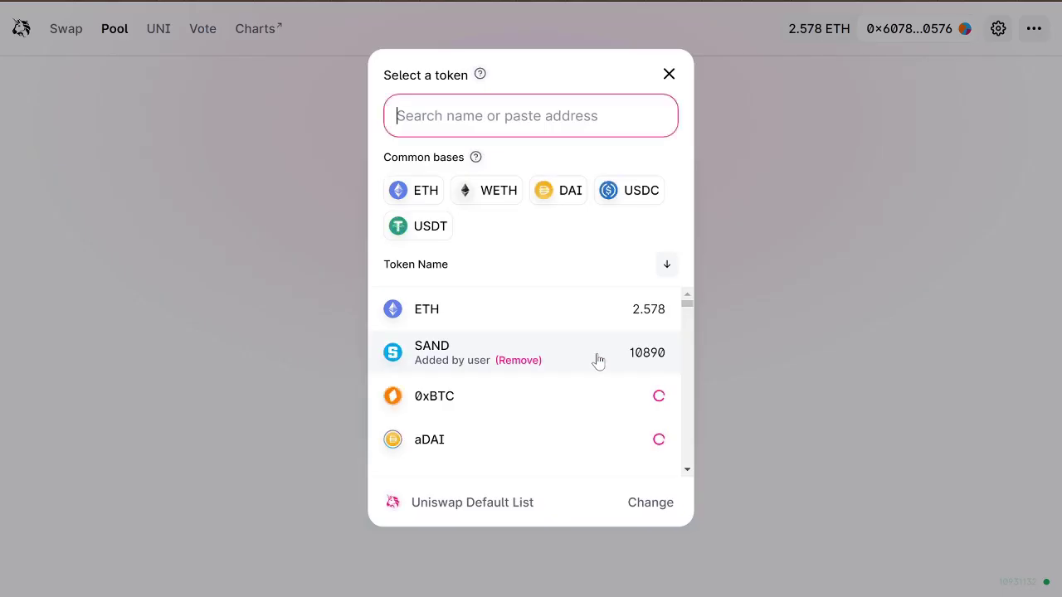
left_click(425, 356)
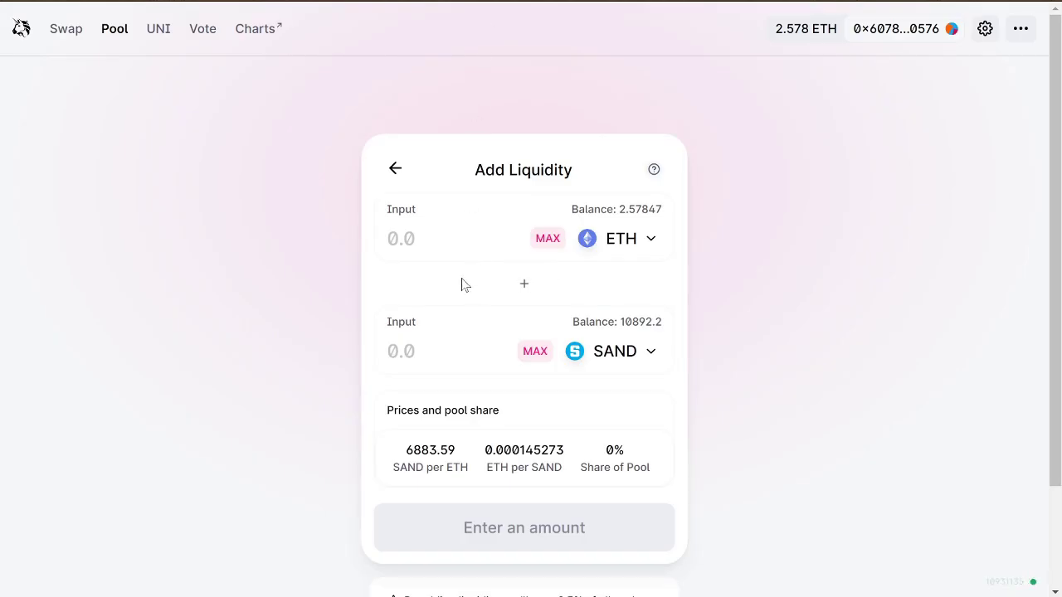
- Fill in the full 10892.233 SAND balance with 1.58234 ETH and review the 125.58 pool tokens
left_click(535, 351)
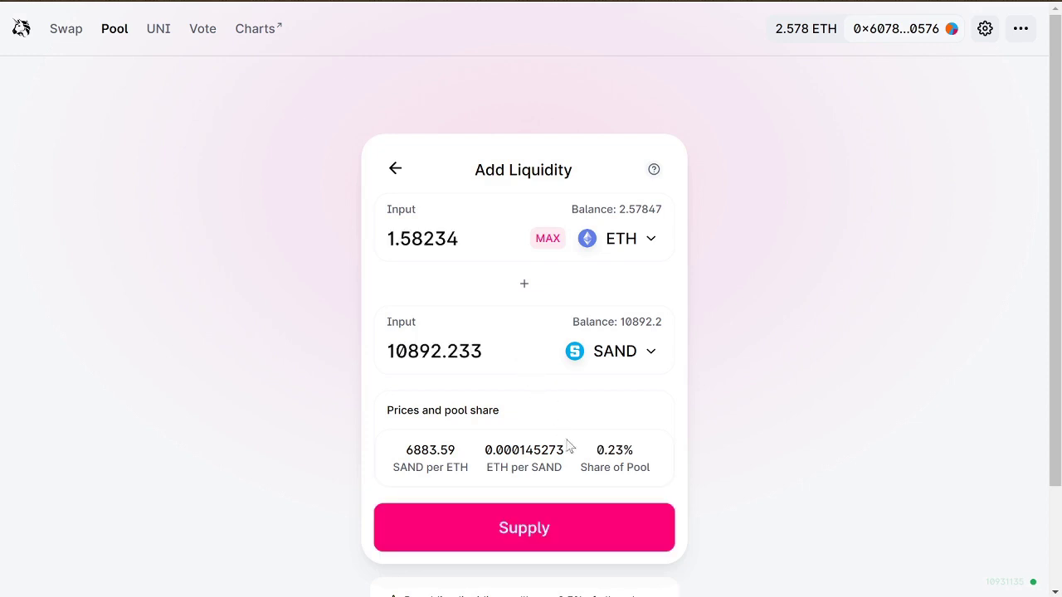
scroll(655, 416, "down", 1)
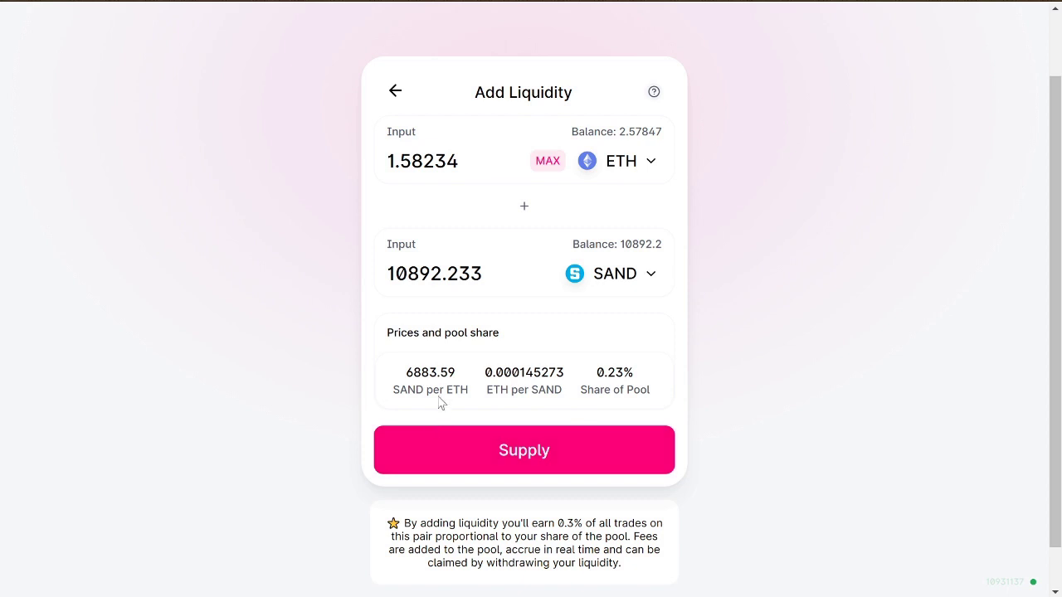
left_click(415, 462)
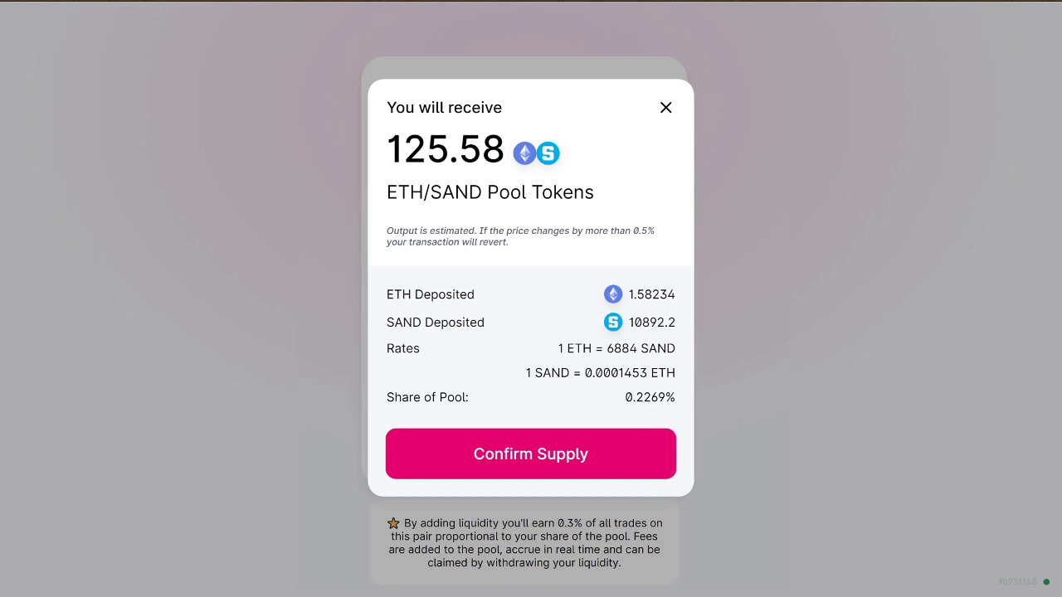
- Confirm the 1.58234 ETH and 10892.2 SAND supply in MetaMask and dismiss the submitted notice
left_click(585, 455)
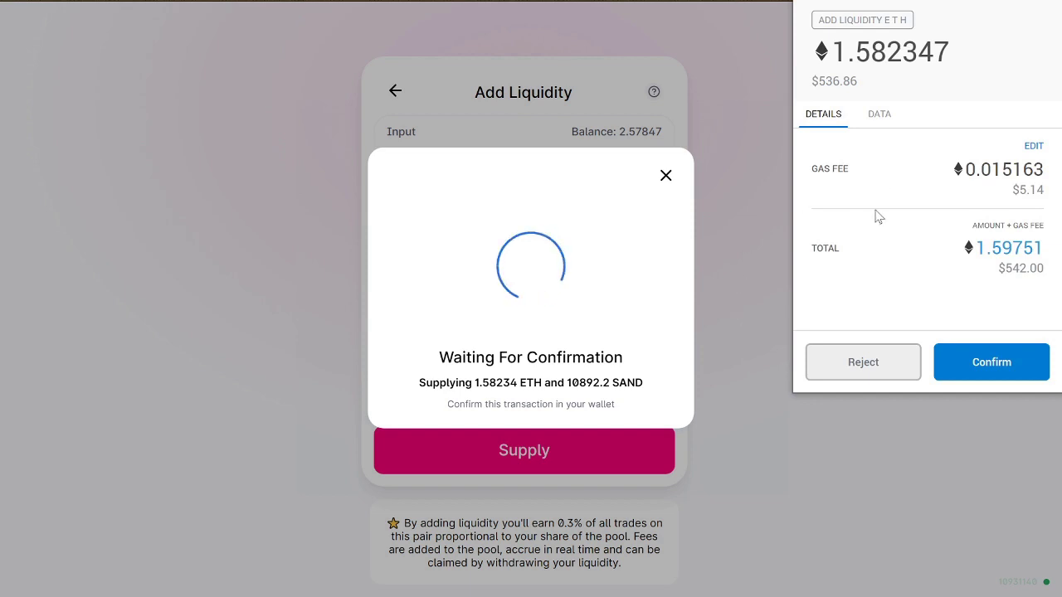
left_click(1000, 369)
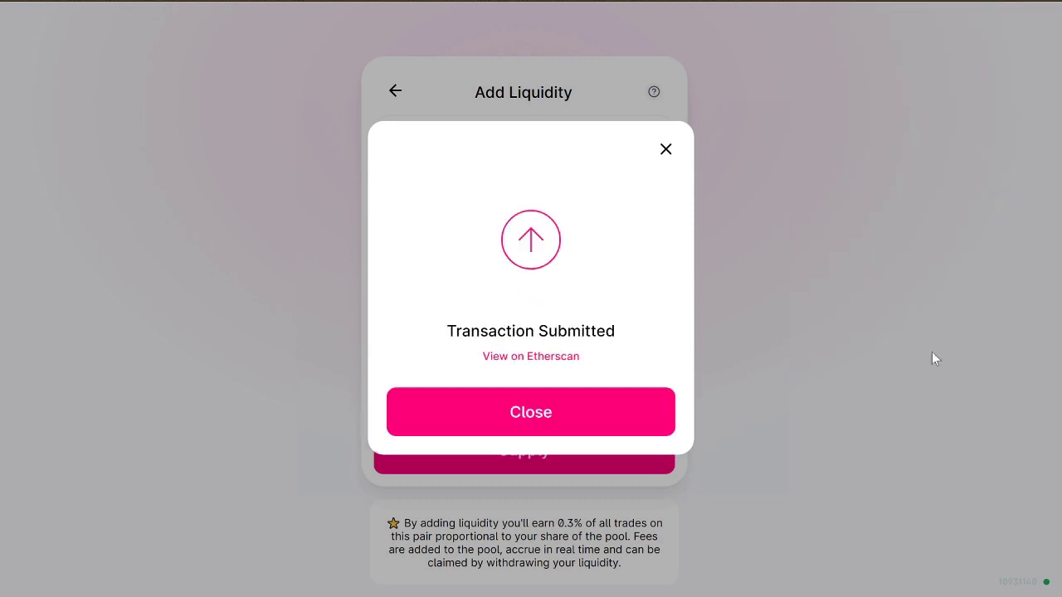
left_click(664, 416)
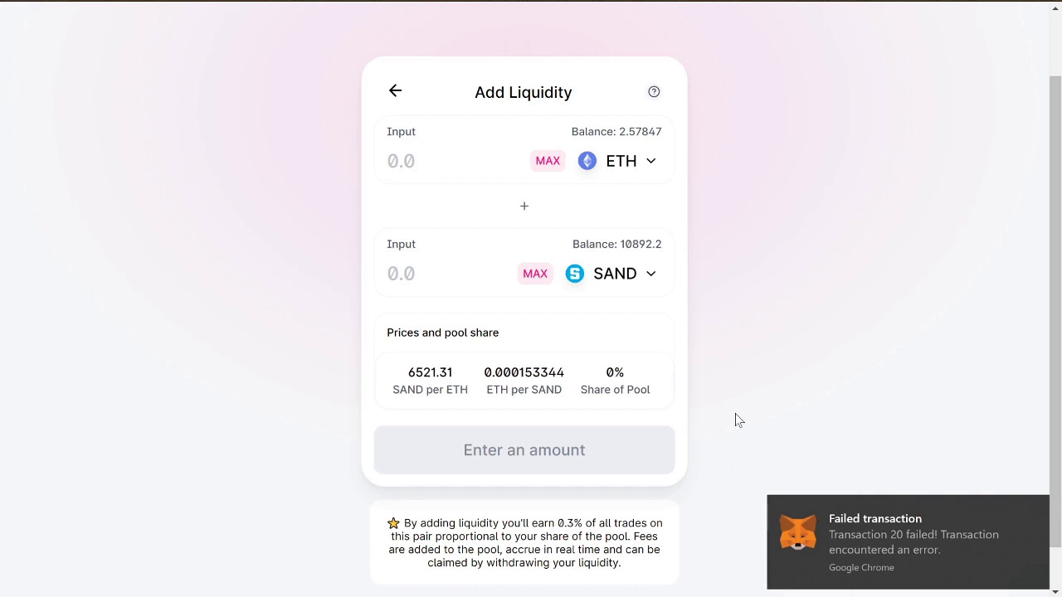
- Check the pending liquidity transaction's status in the account details
scroll(787, 340, "up", 1)
left_click(914, 28)
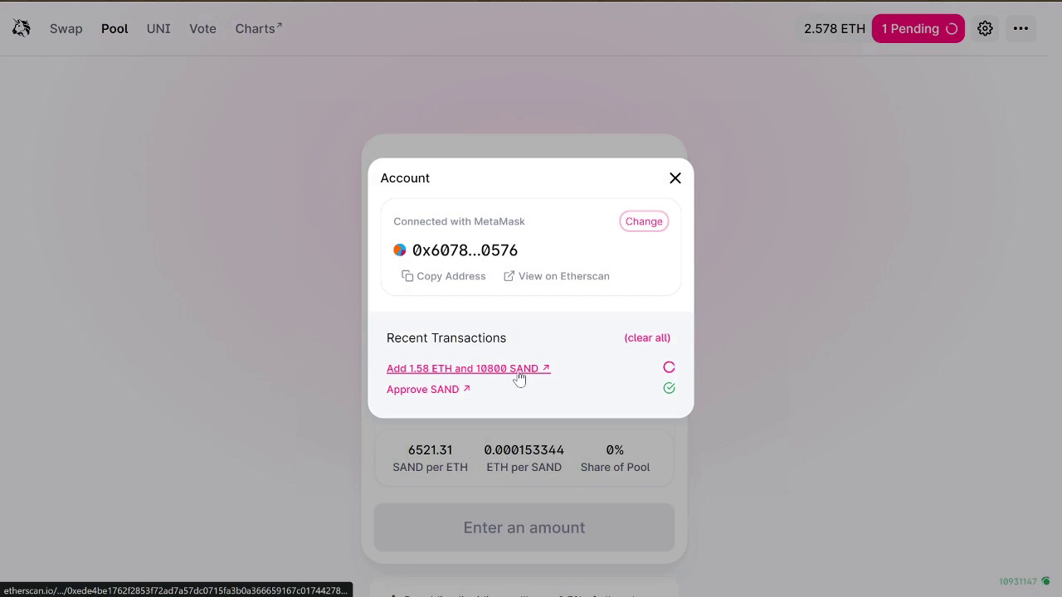
left_click(676, 179)
- Resubmit a deposit of the entire SAND balance and approve it in MetaMask
scroll(708, 241, "down", 1)
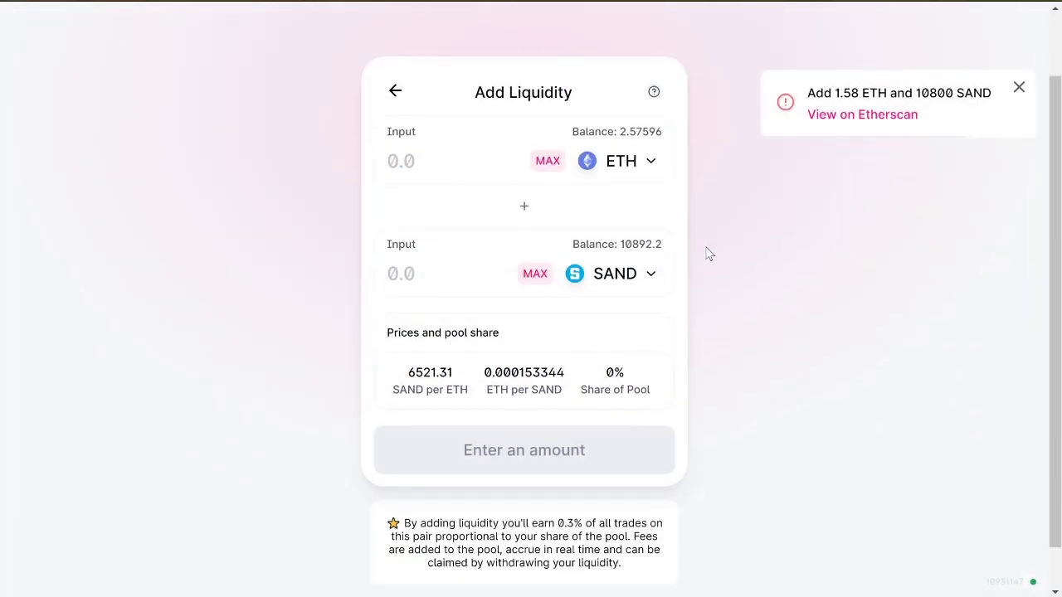
left_click(536, 275)
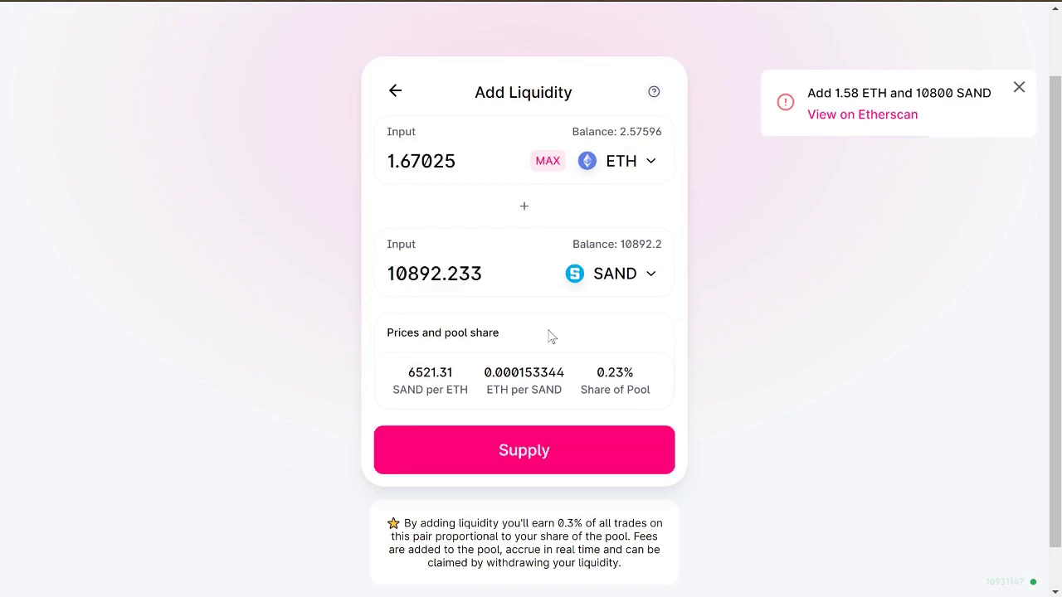
left_click(583, 455)
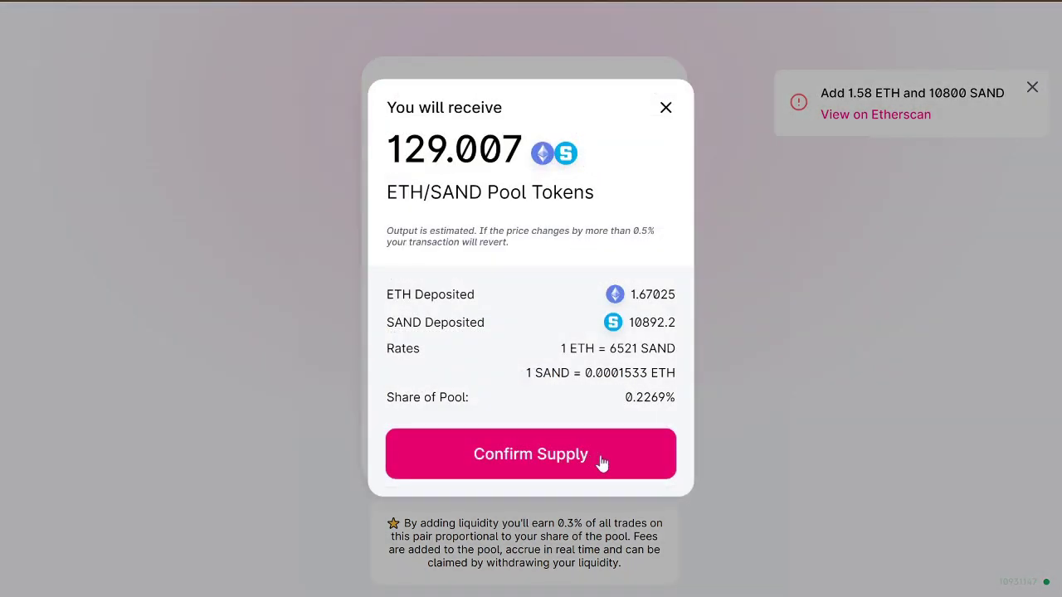
left_click(601, 457)
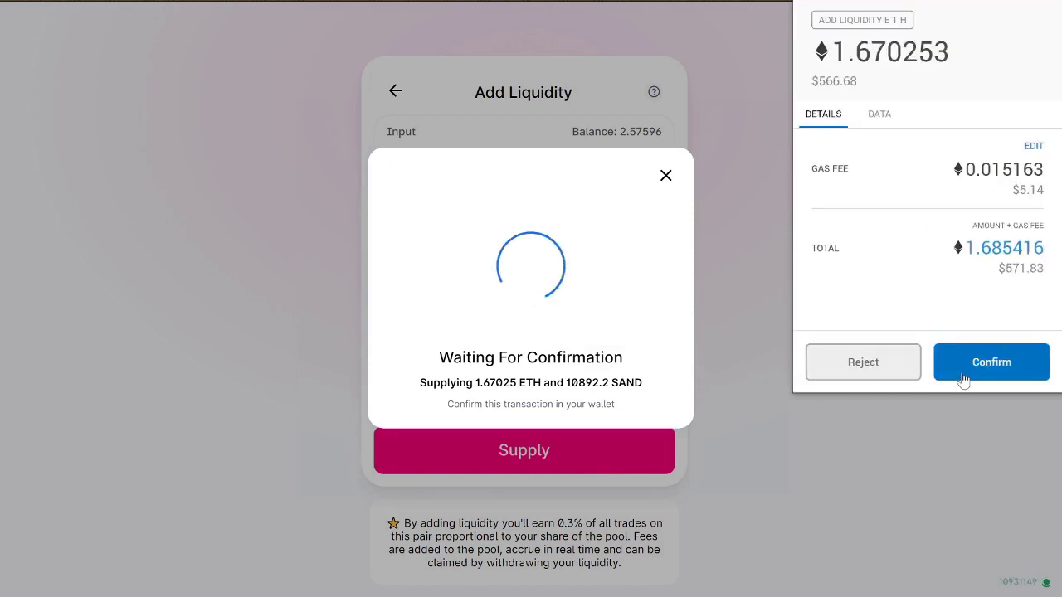
left_click(962, 380)
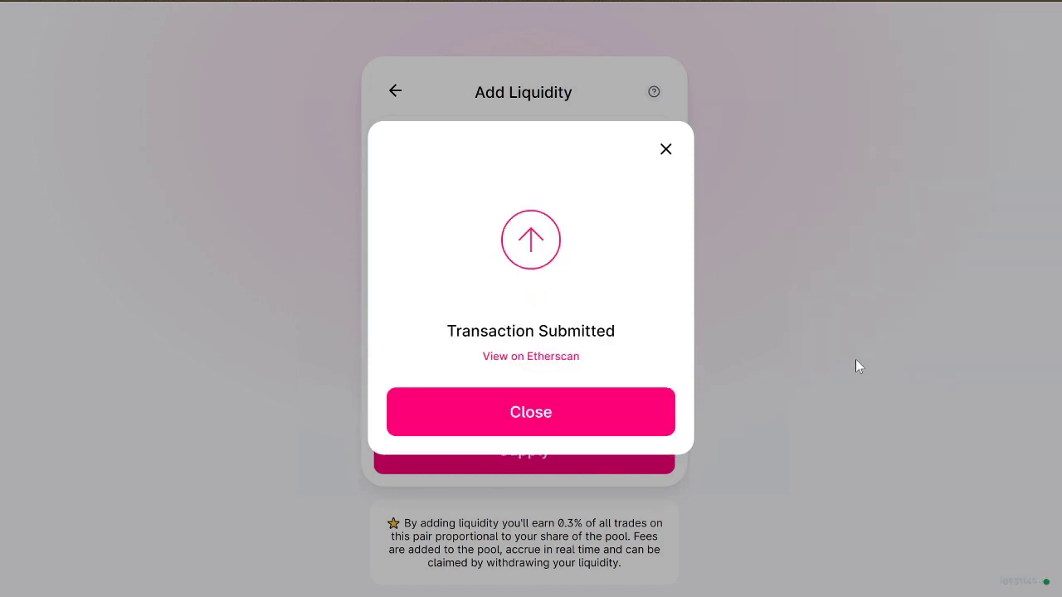
left_click(646, 412)
- Show the SAND/ETH position on the Pool page: 129 pool tokens, 0.23% share
scroll(705, 399, "down", 1)
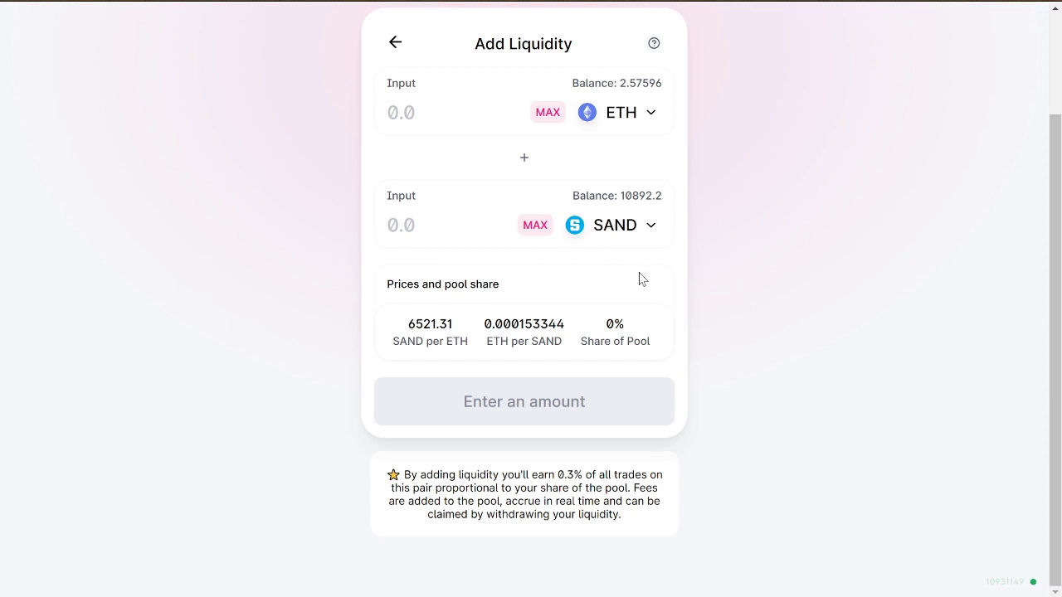
scroll(581, 249, "up", 1)
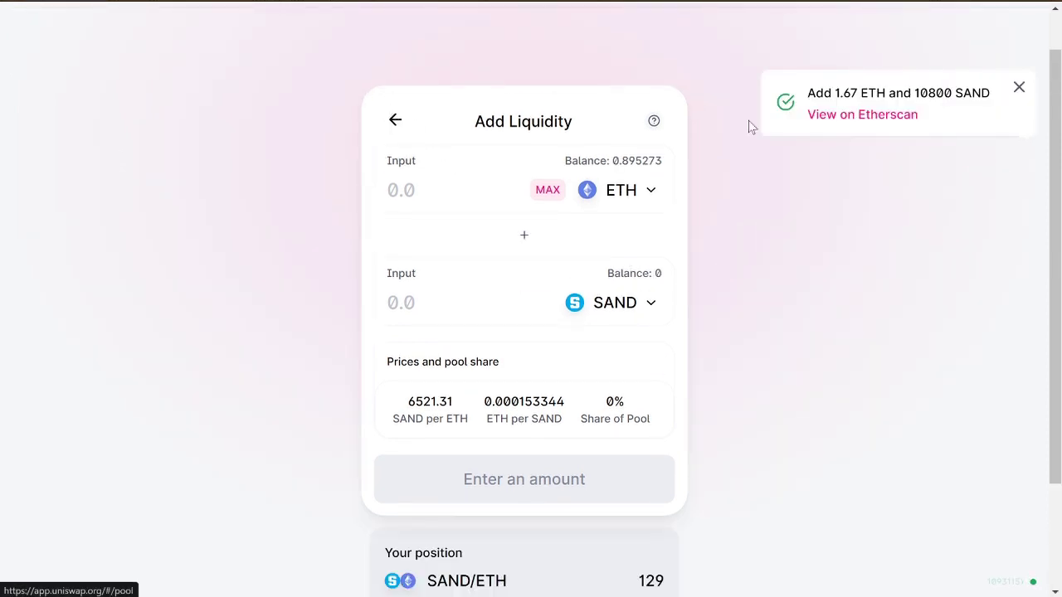
left_click(396, 119)
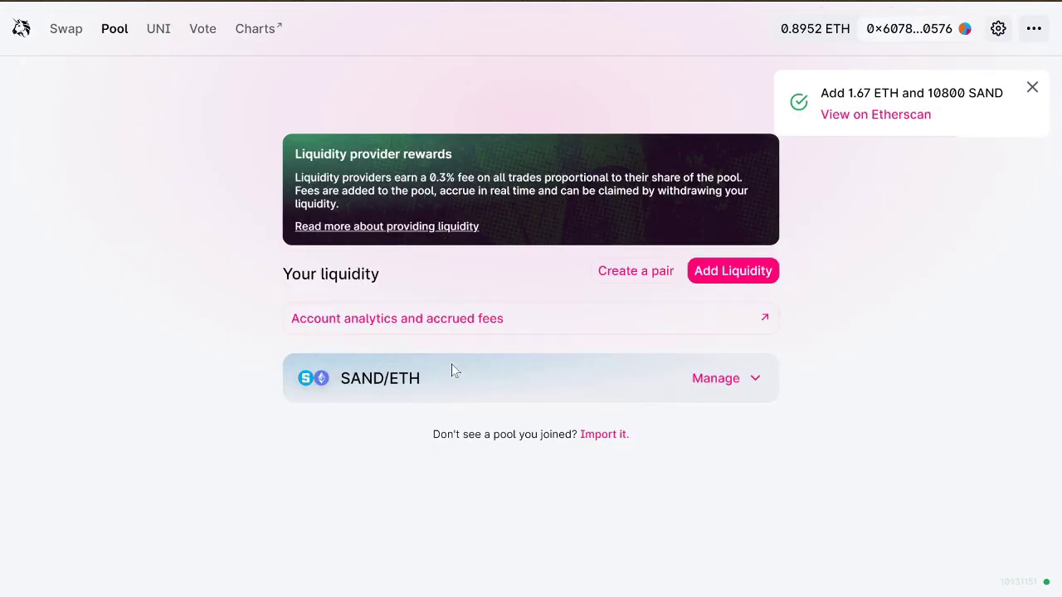
left_click(715, 380)
scroll(827, 358, "down", 2)
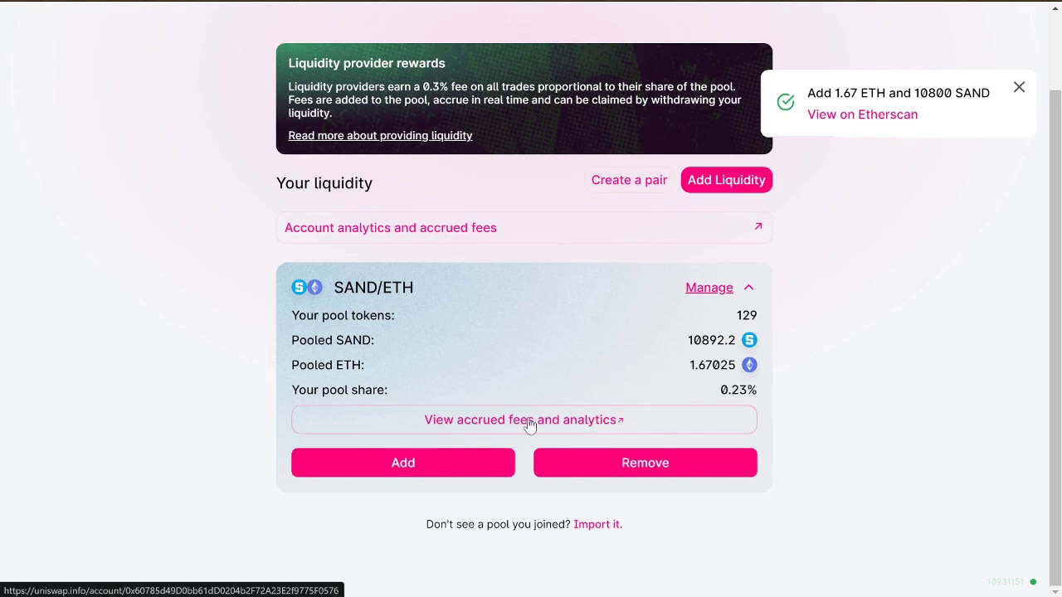
- Open the SAND/ETH position's fees and analytics link
left_click(483, 426)
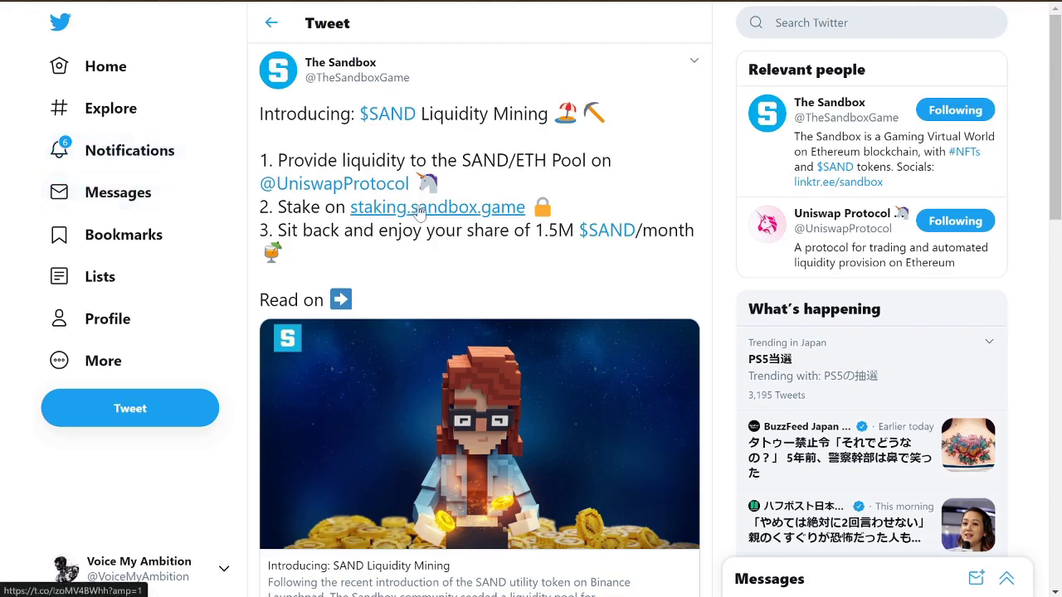
- Open staking.sandbox.game from the tweet and accept both risk warnings, including impermanent loss
left_click(431, 215)
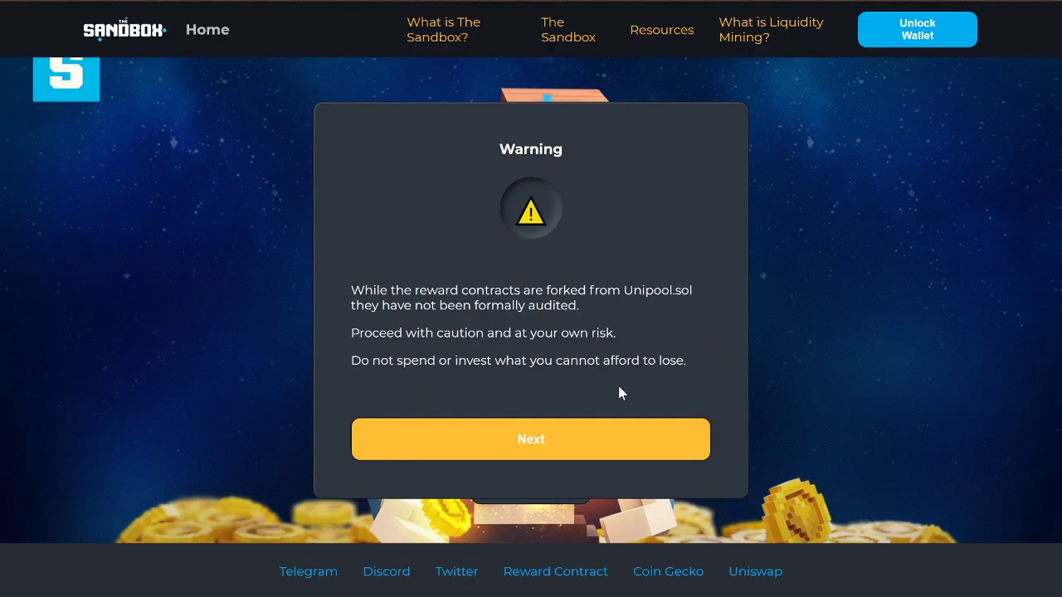
left_click_drag(712, 349, 709, 385)
left_click(709, 387)
left_click(421, 446)
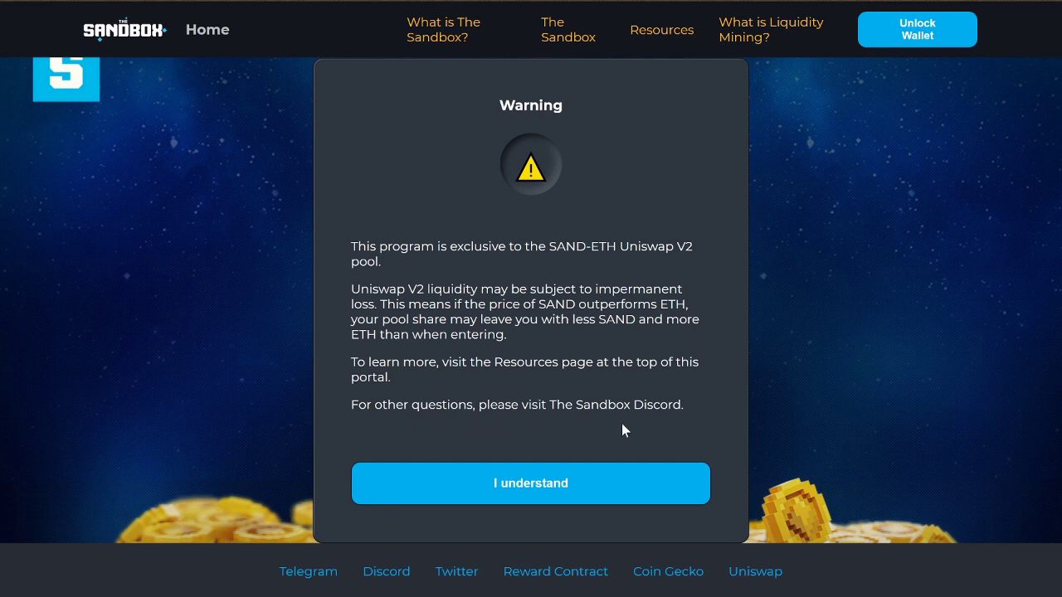
left_click(423, 490)
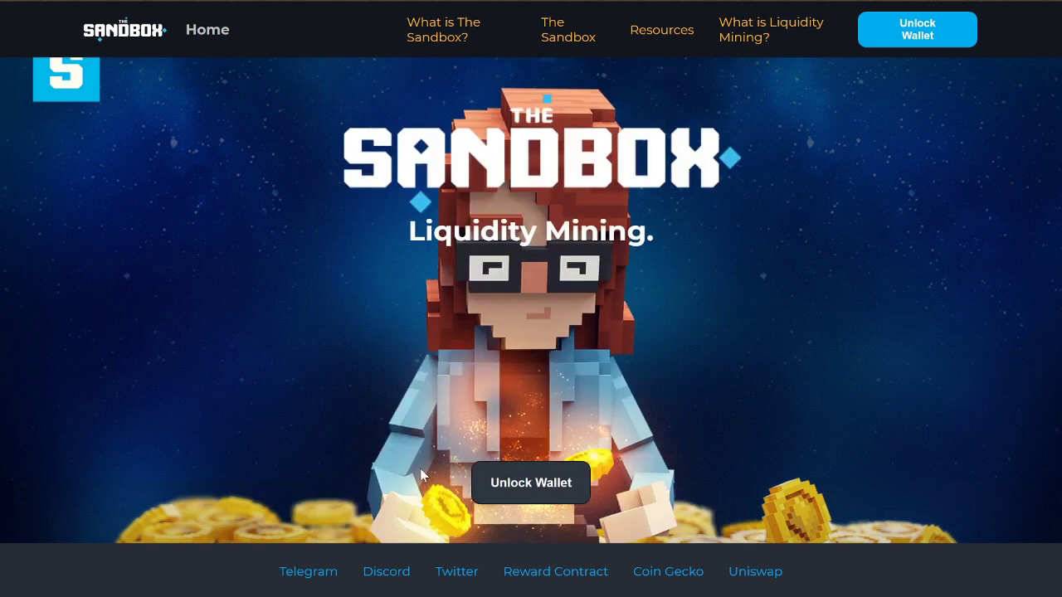
- Connect the MetaMask account to the Sandbox staking portal and approve the connection
left_click(883, 43)
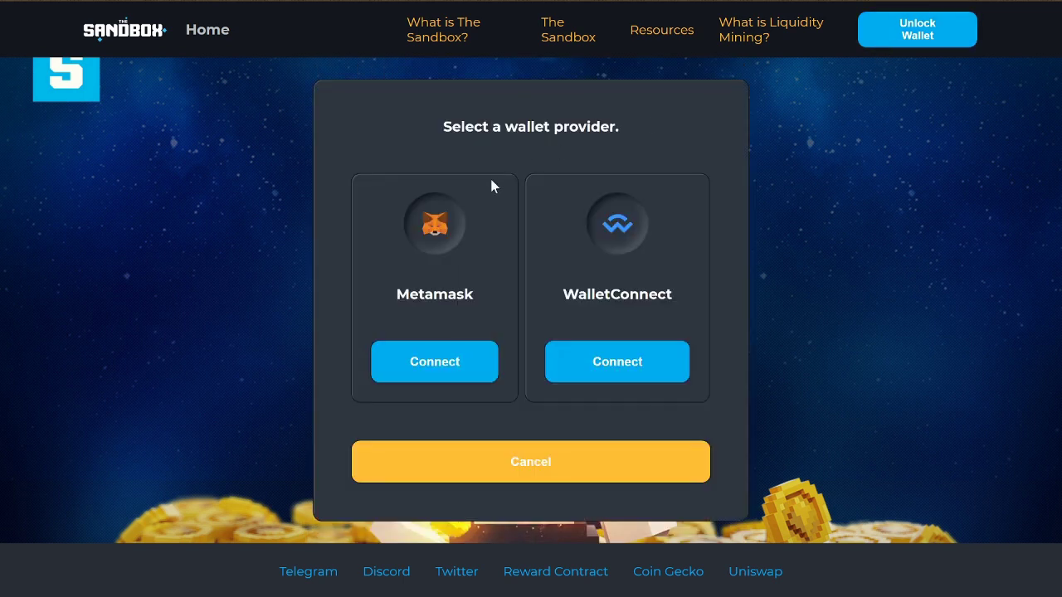
left_click(429, 370)
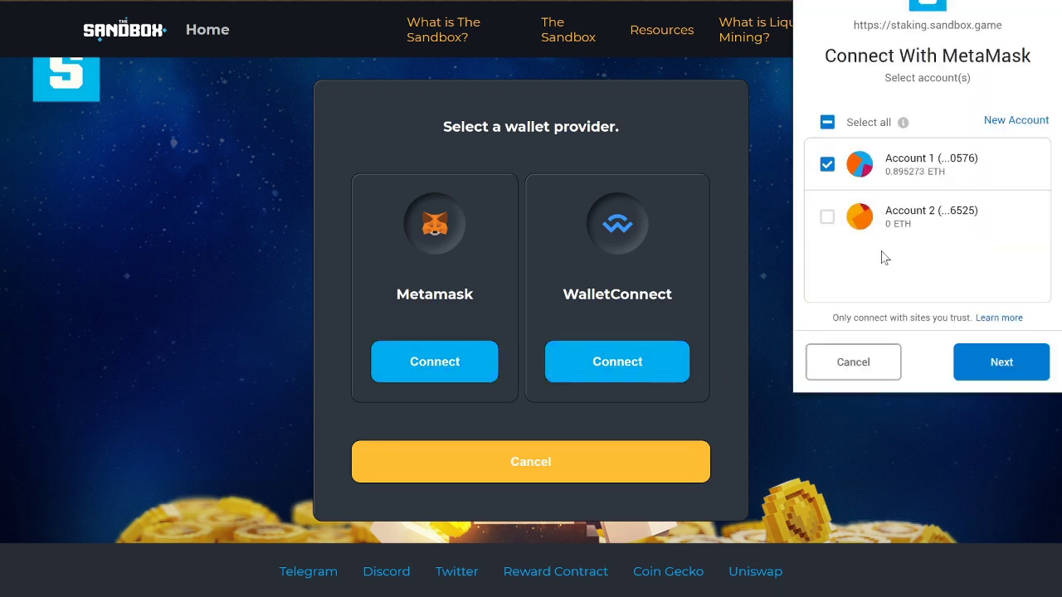
left_click(1001, 375)
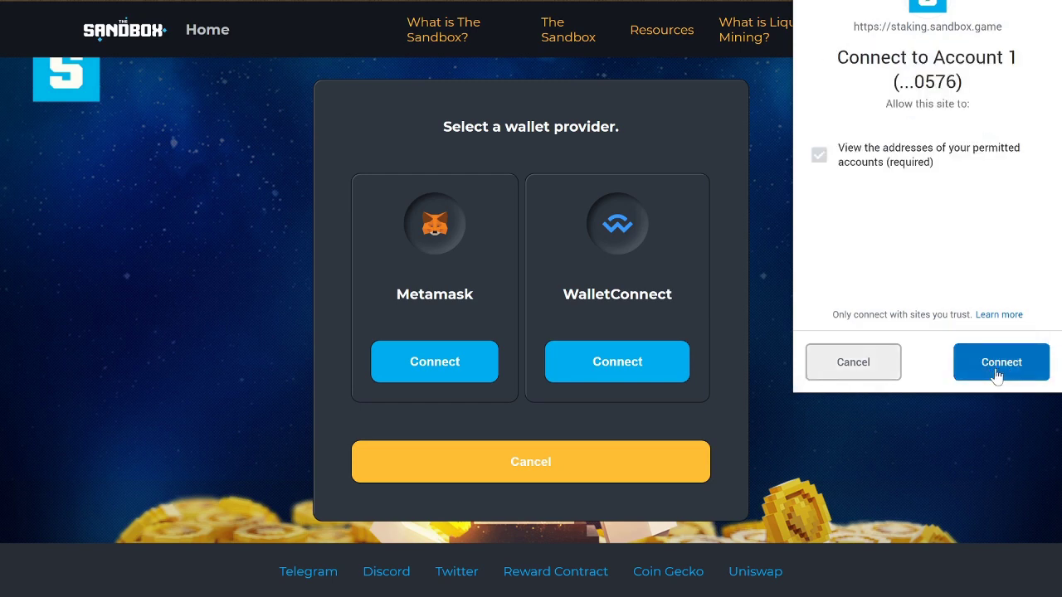
left_click(995, 375)
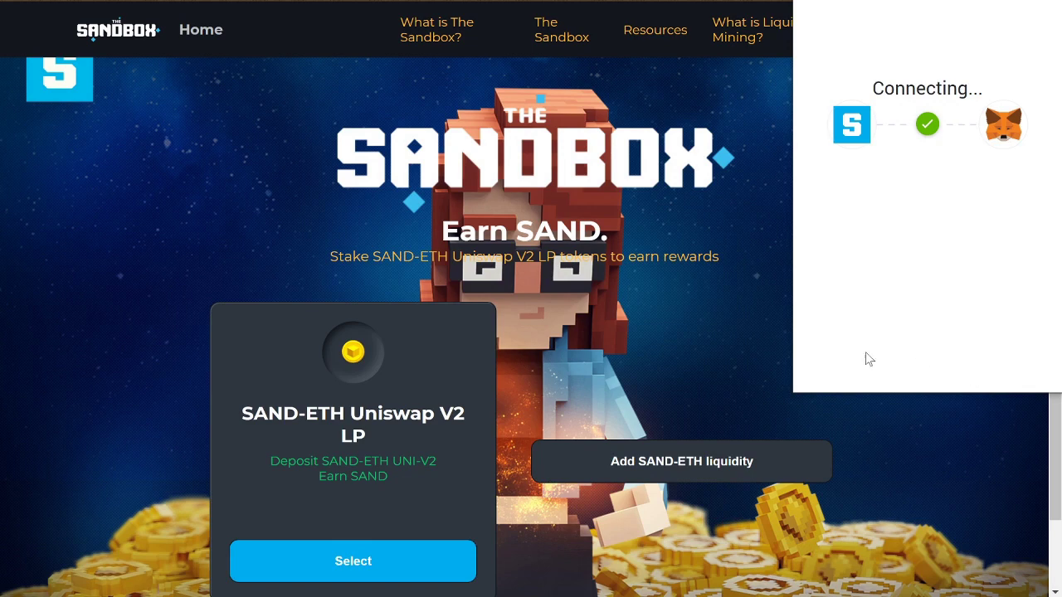
scroll(652, 336, "down", 1)
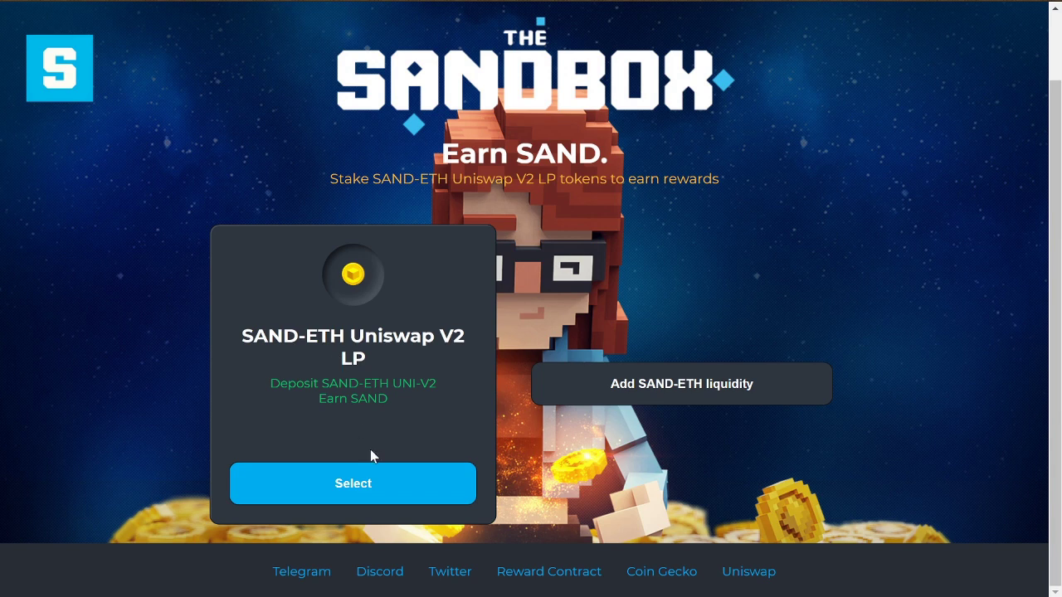
- Select the SAND-ETH Uniswap V2 LP pool and approve SAND_ETH_UNI_V2 spending in MetaMask
left_click(404, 484)
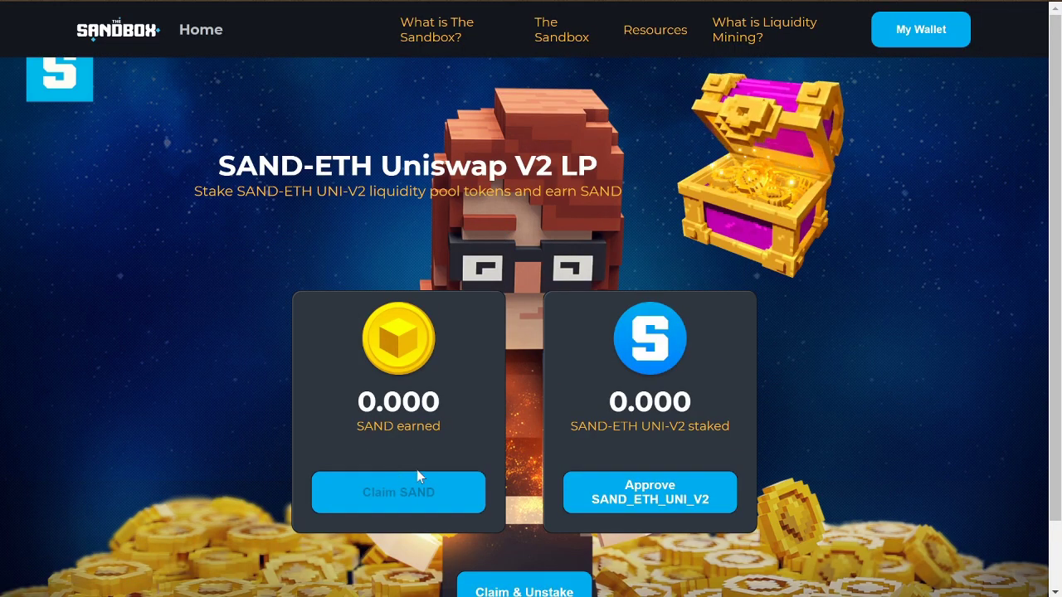
scroll(520, 381, "down", 2)
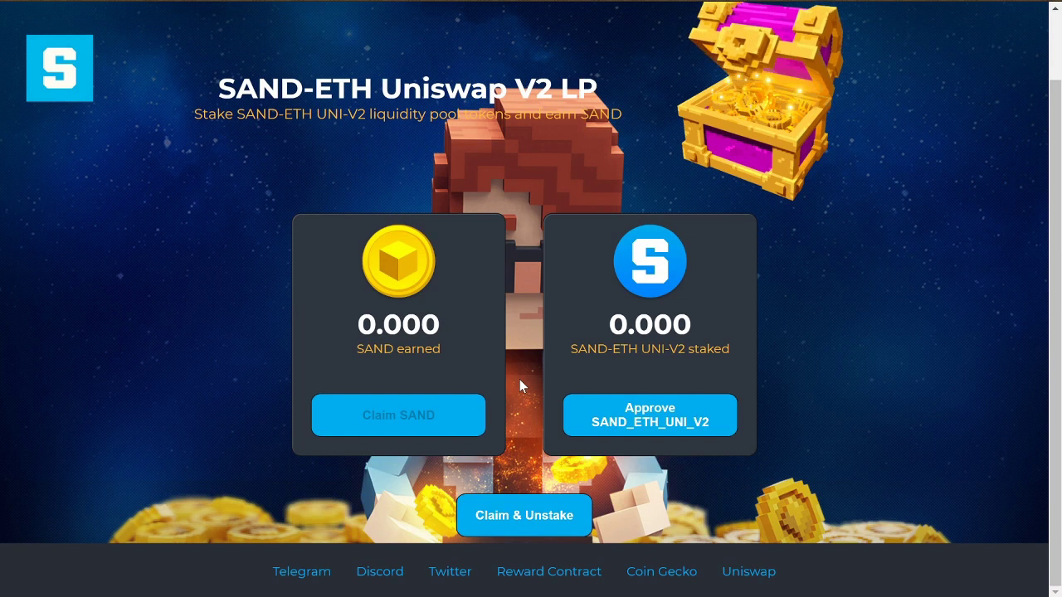
left_click(650, 423)
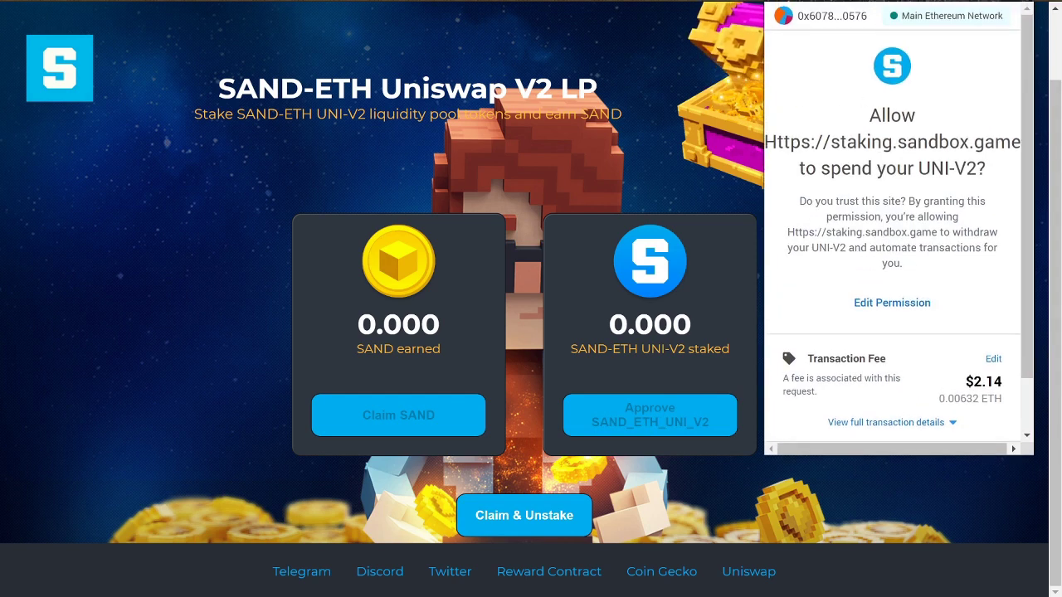
scroll(917, 261, "down", 2)
left_click(943, 423)
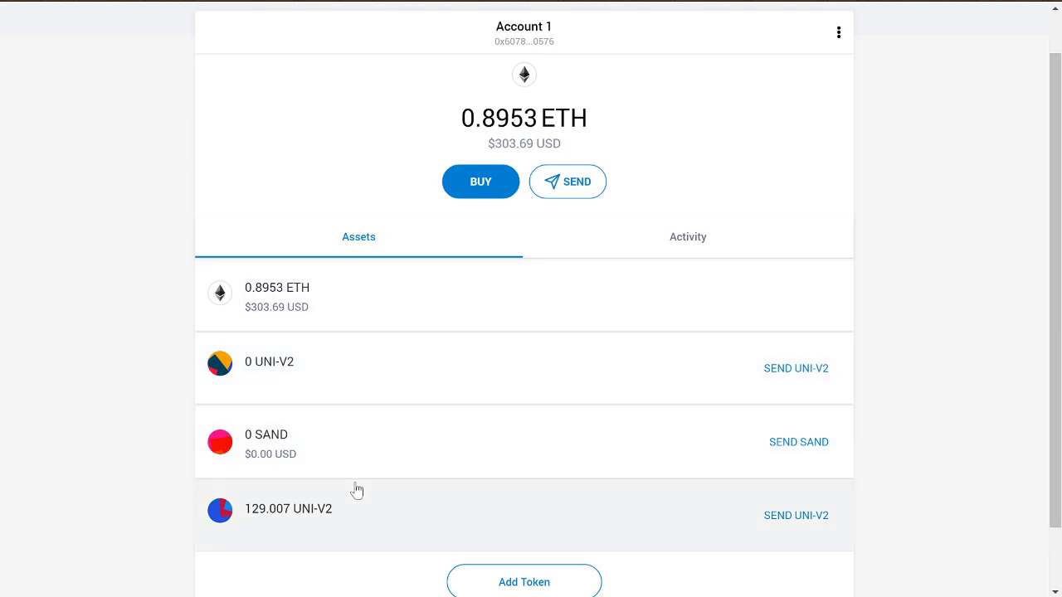
- Scroll the MetaMask assets list to confirm the 129.007 UNI-V2 balance
scroll(336, 521, "down", 2)
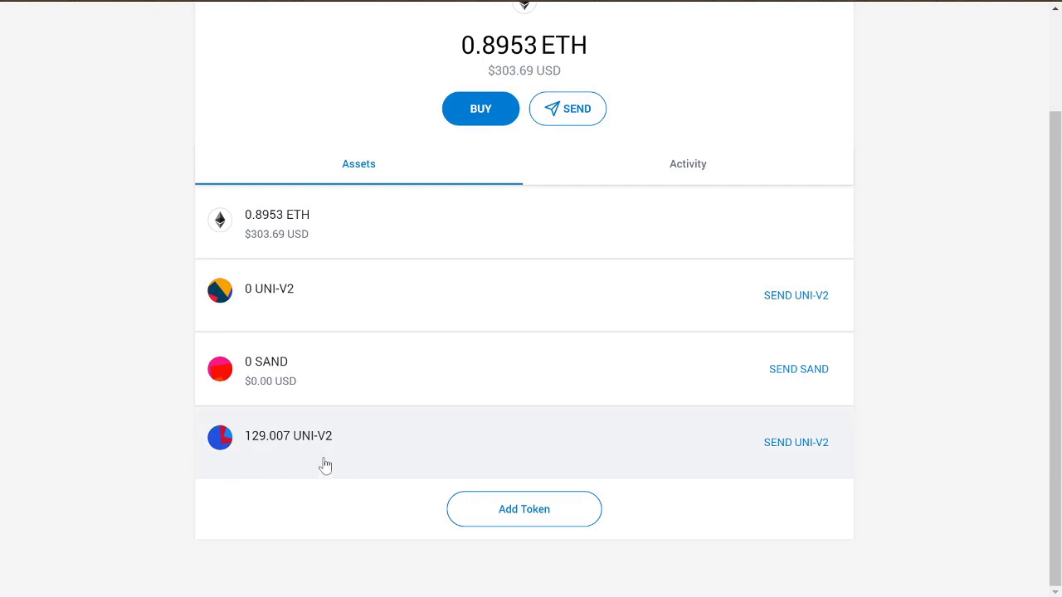
scroll(335, 443, "up", 2)
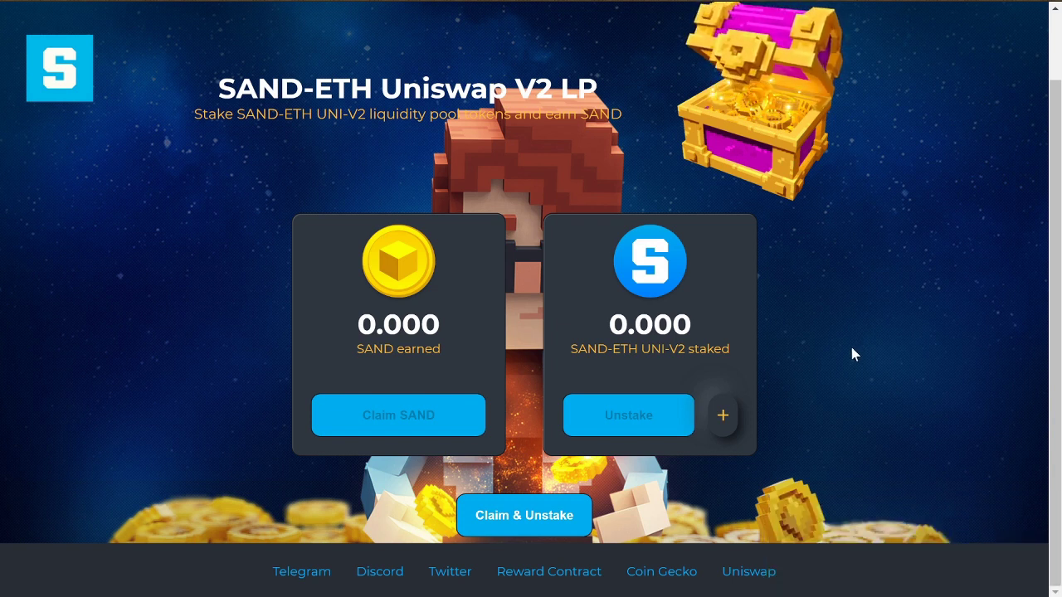
- Stake the maximum 129.007 SAND-ETH UNI-V2 balance and approve the transaction in MetaMask
left_click(723, 416)
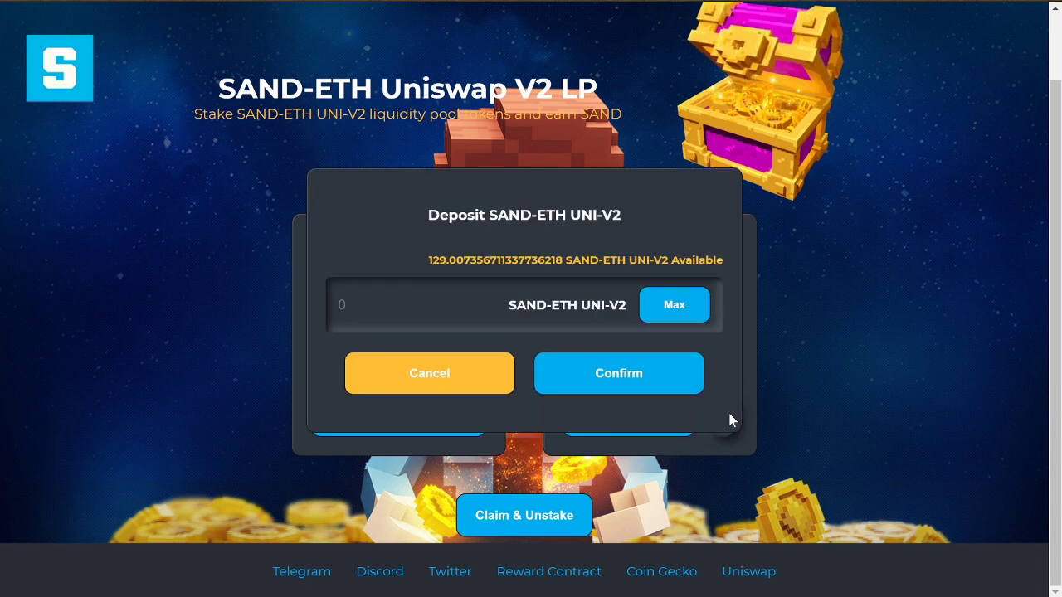
left_click(676, 306)
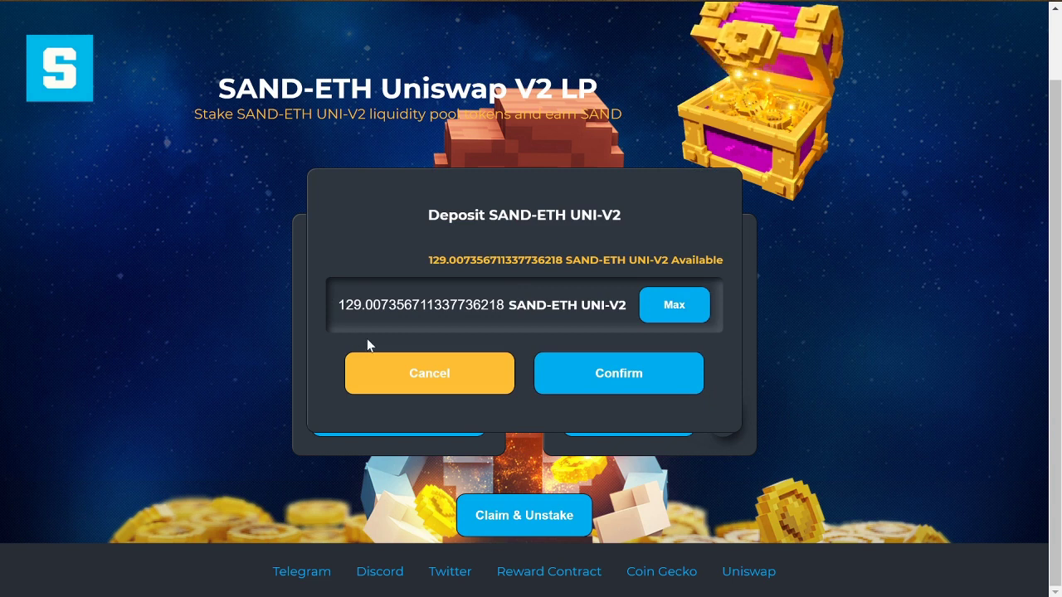
left_click(569, 372)
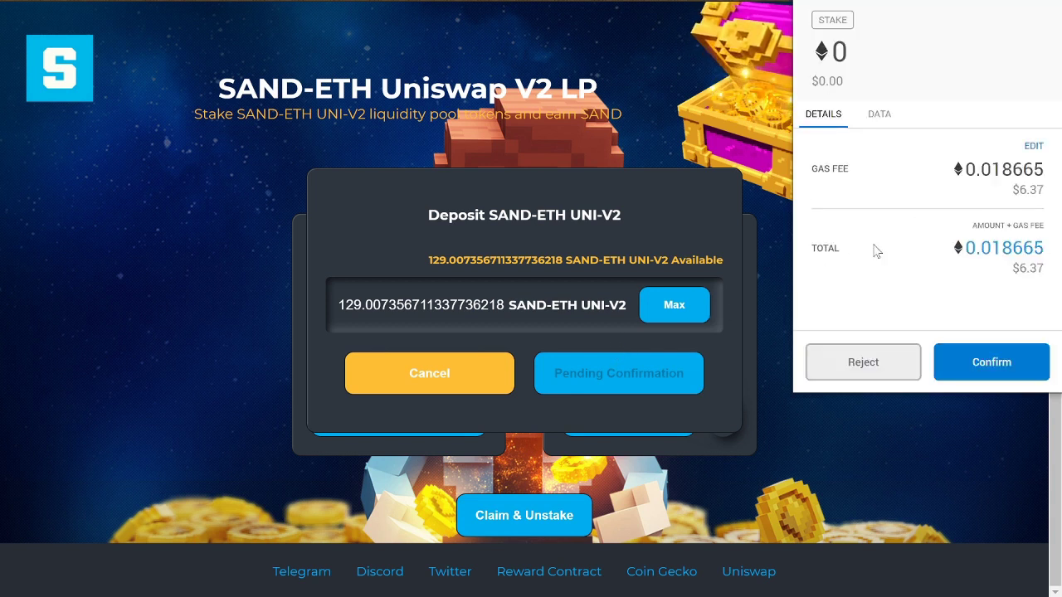
left_click(982, 367)
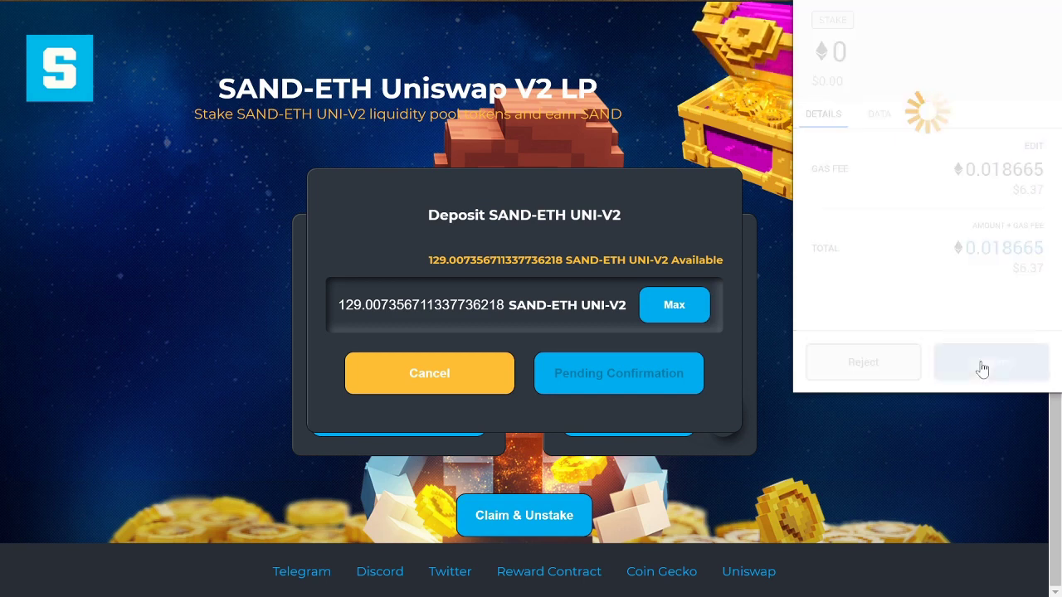